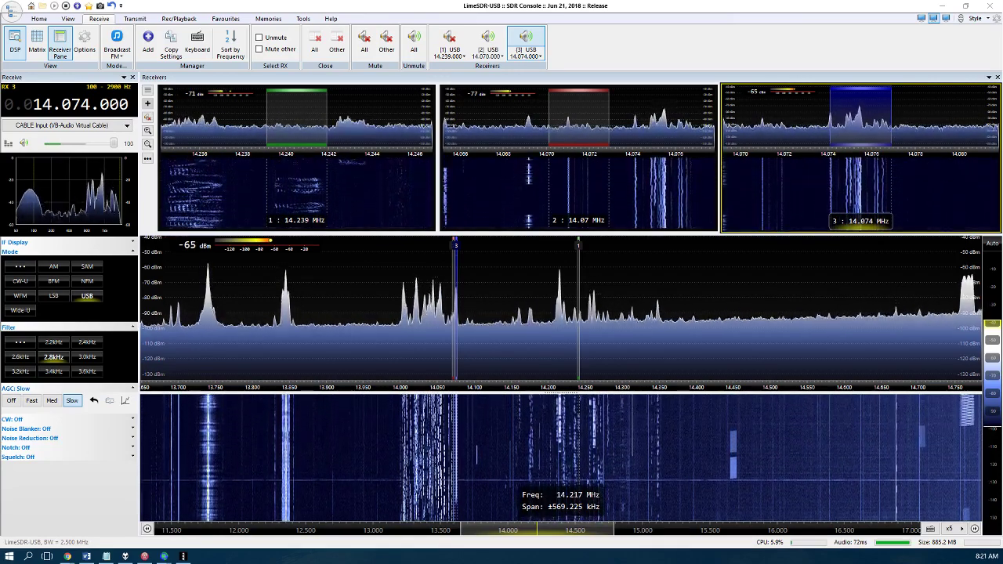
pyautogui.moveTo(300, 107)
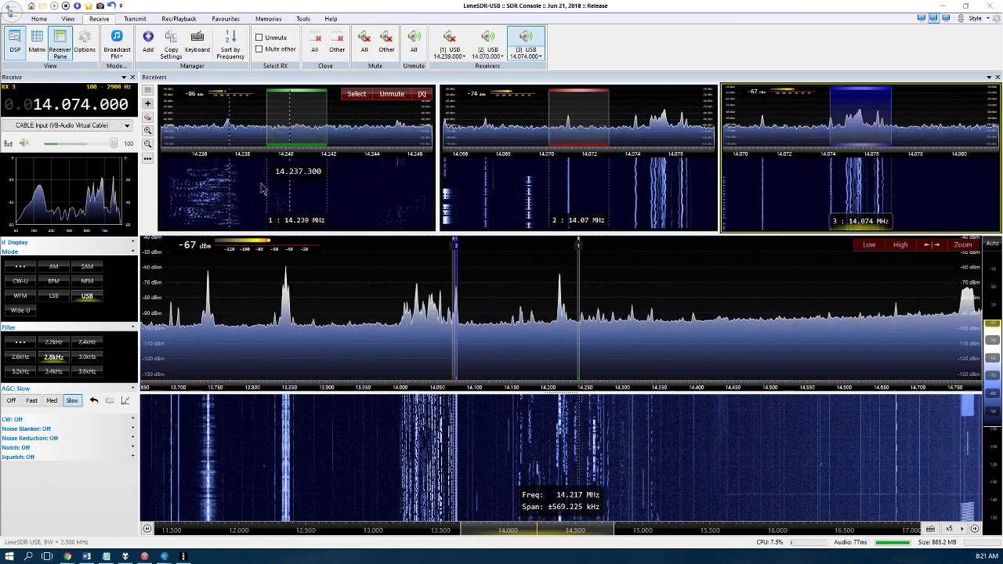
pyautogui.click(395, 98)
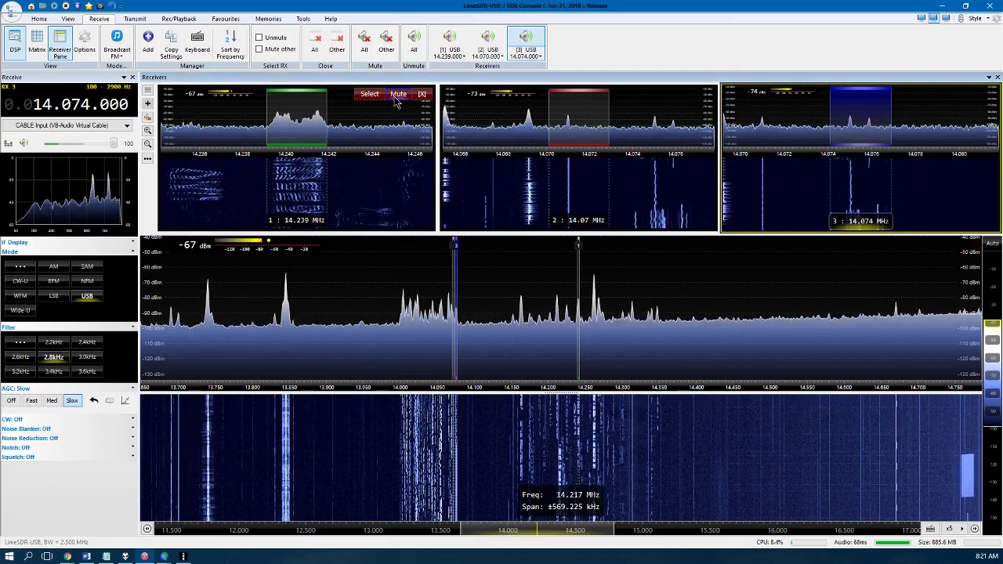
pyautogui.click(396, 98)
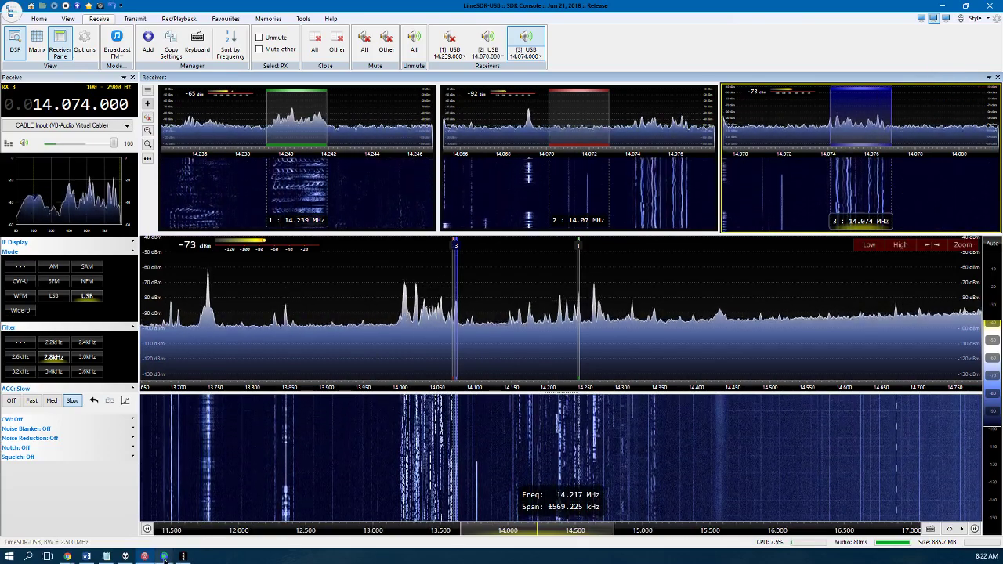
pyautogui.moveTo(164, 559)
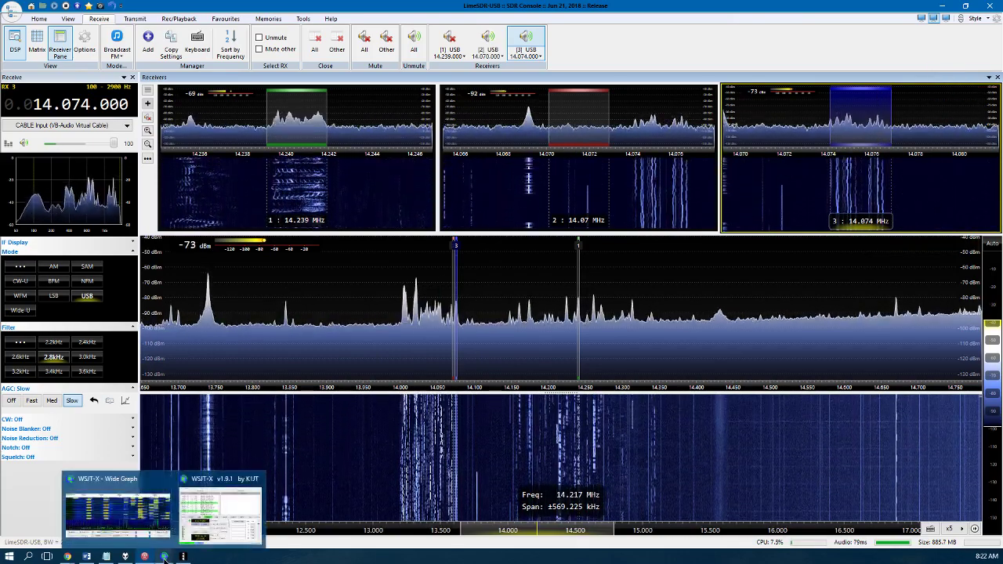
pyautogui.click(219, 515)
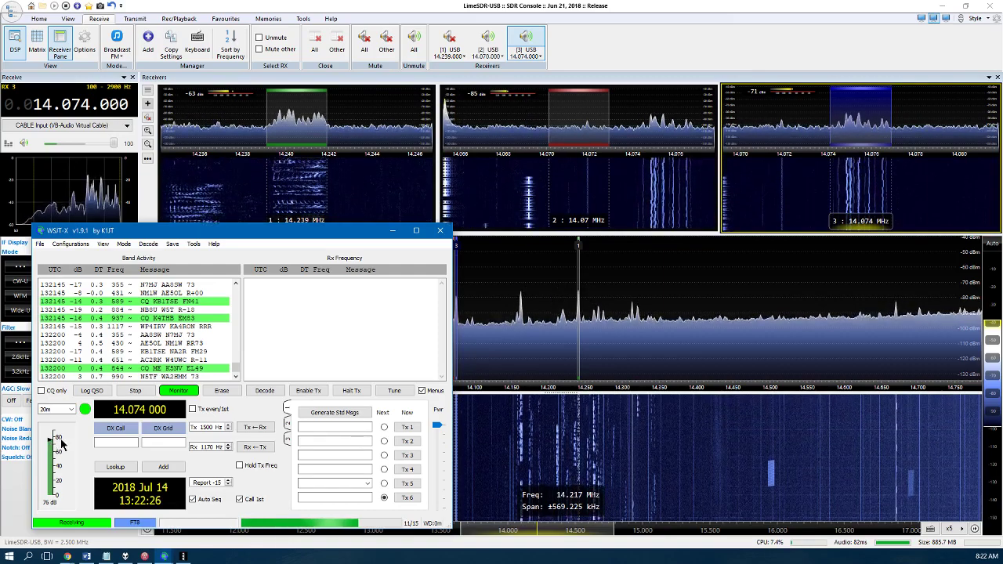
pyautogui.moveTo(62, 444)
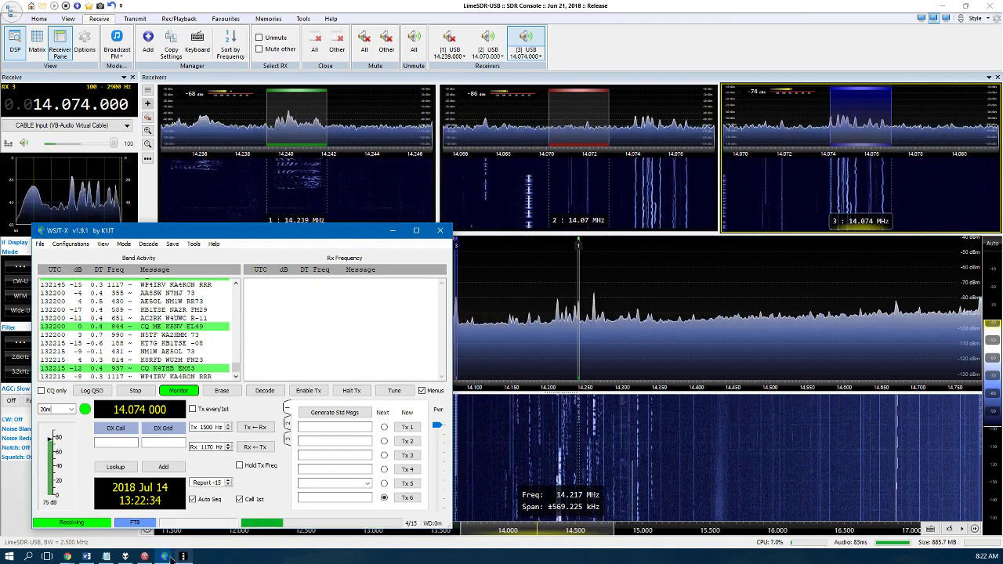
pyautogui.click(165, 557)
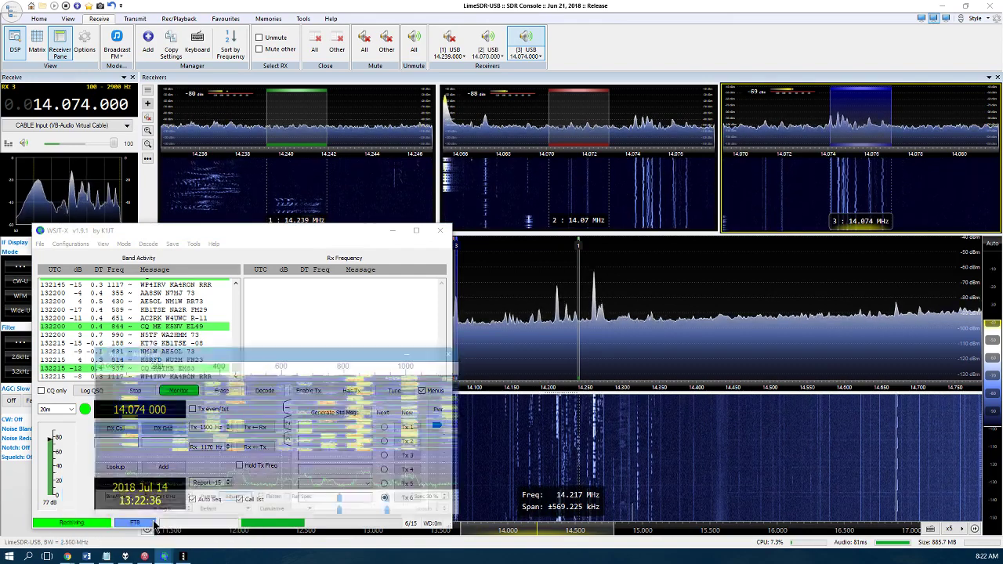
pyautogui.click(149, 517)
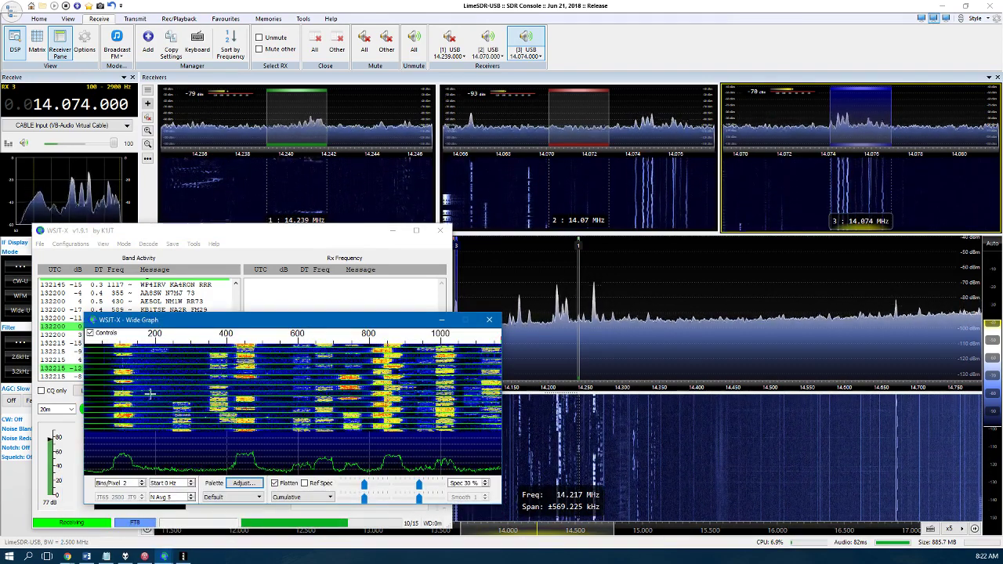
pyautogui.click(233, 235)
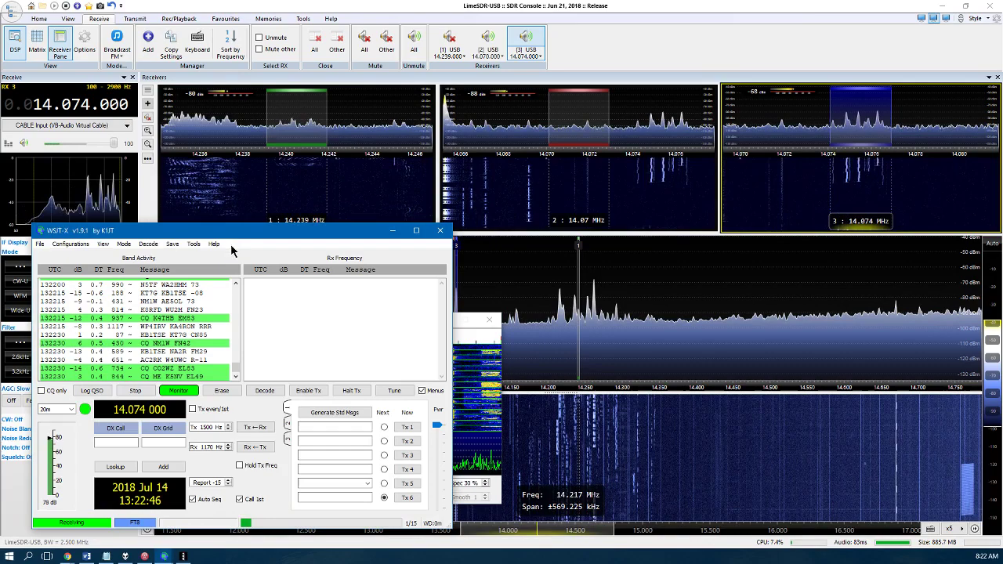
pyautogui.moveTo(603, 176)
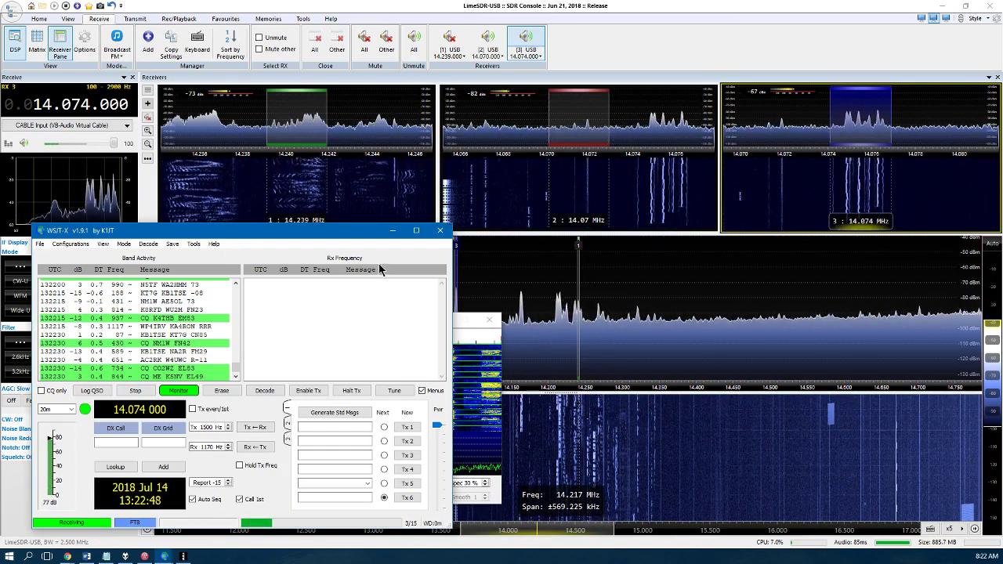
pyautogui.click(392, 231)
pyautogui.click(441, 321)
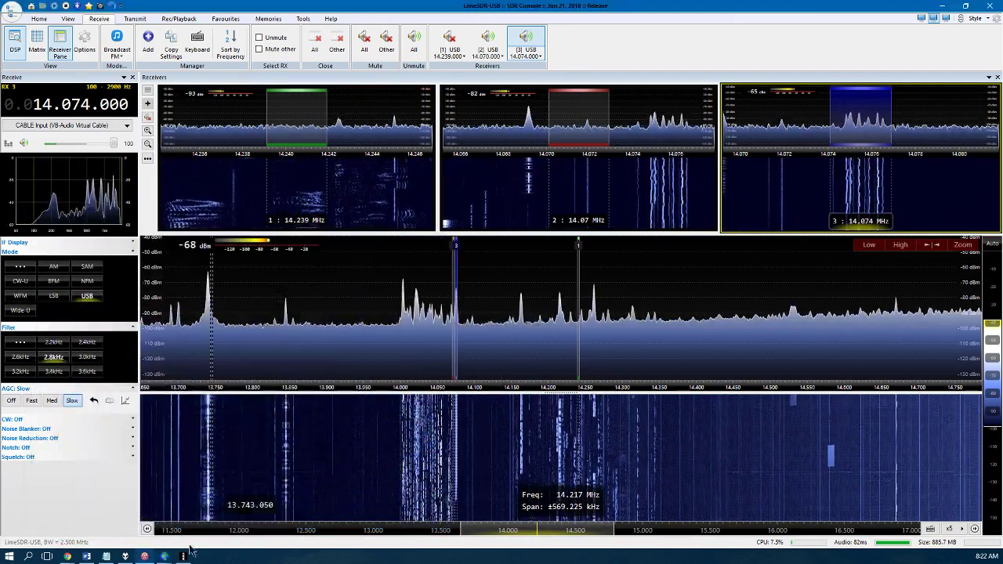
# - Bring fldigi forward and tune its PSK31 decoder onto the trace at about 1873 Hz (14071.873)
pyautogui.click(183, 557)
pyautogui.moveTo(703, 260); pyautogui.dragTo(443, 275)
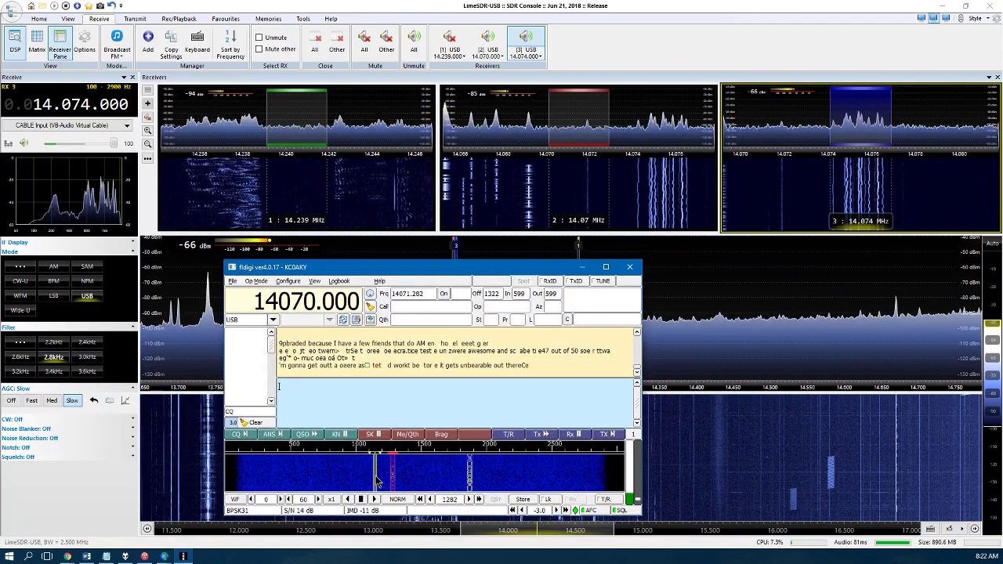
pyautogui.click(469, 480)
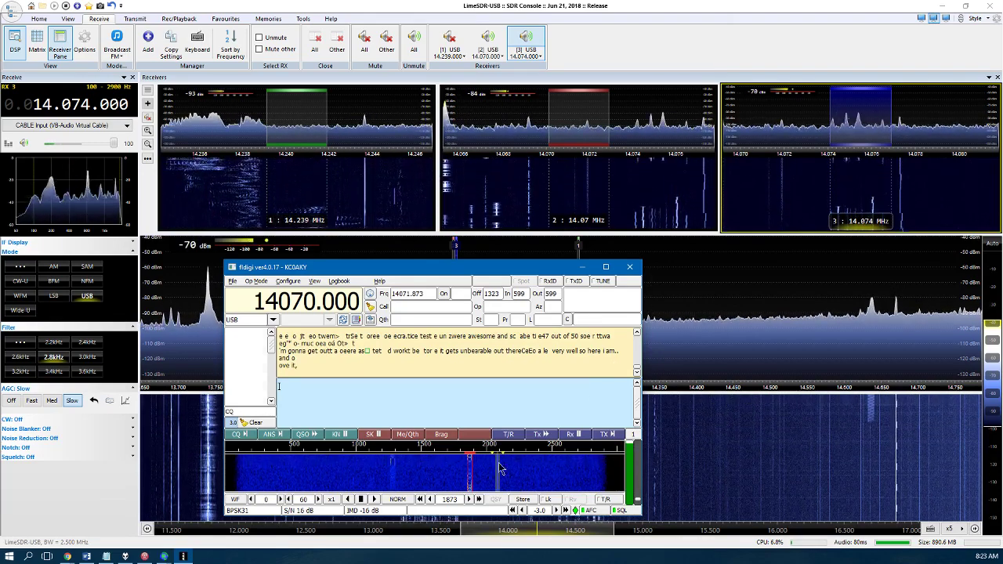
# - Bring SDR Console forward, unmute receiver 1 and retune it from 14.239 to 14.234.550 MHz
pyautogui.moveTo(400, 108)
pyautogui.click(397, 9)
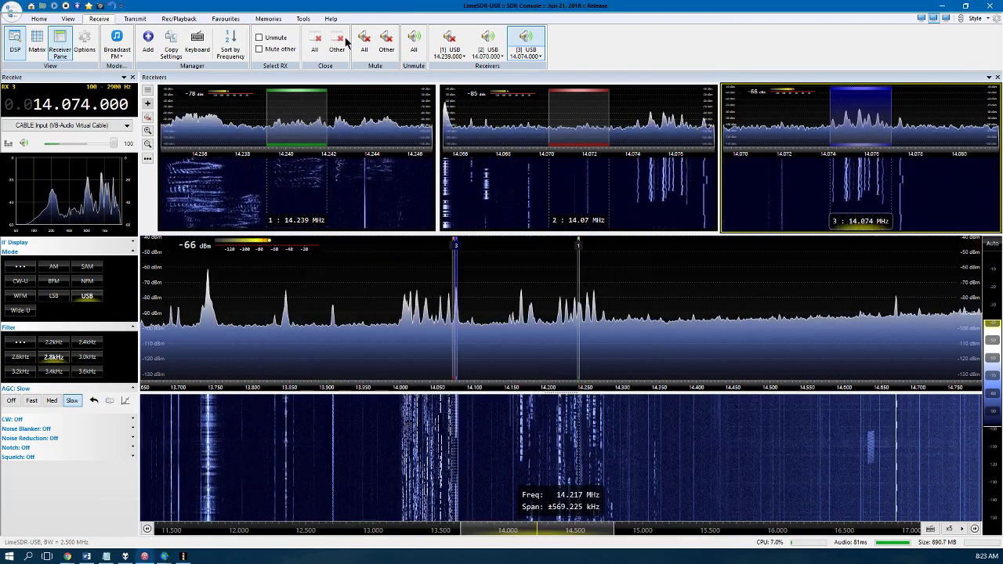
pyautogui.click(392, 94)
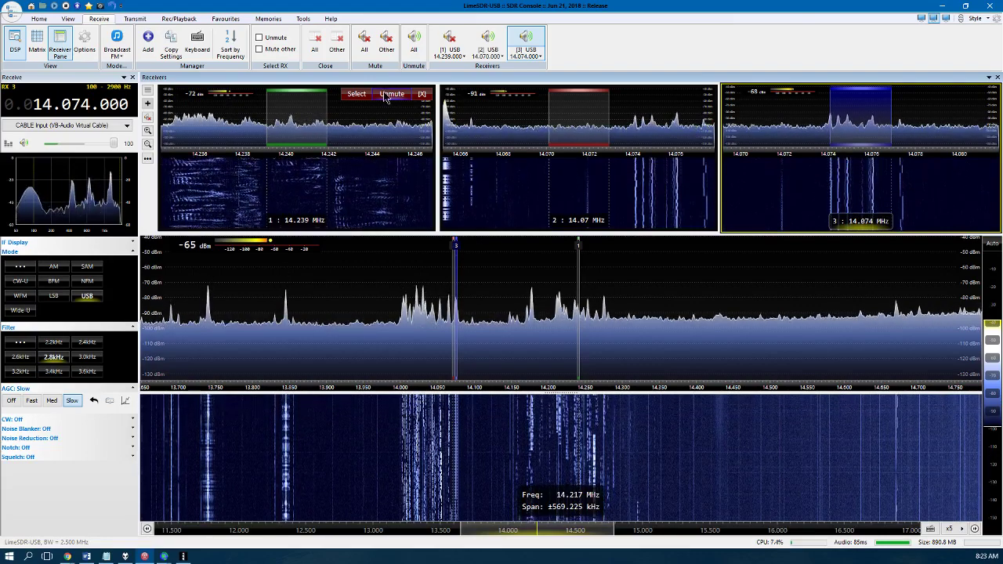
pyautogui.click(201, 193)
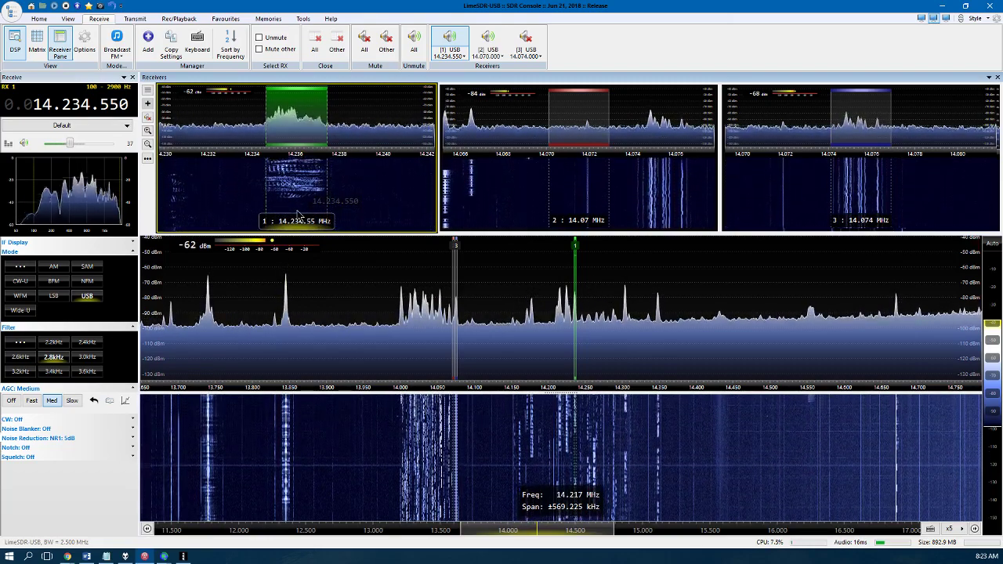
# - Step receiver 1's frequency to exactly 14.234.500 MHz
pyautogui.scroll(1, 299, 210)
pyautogui.scroll(-1, 301, 206)
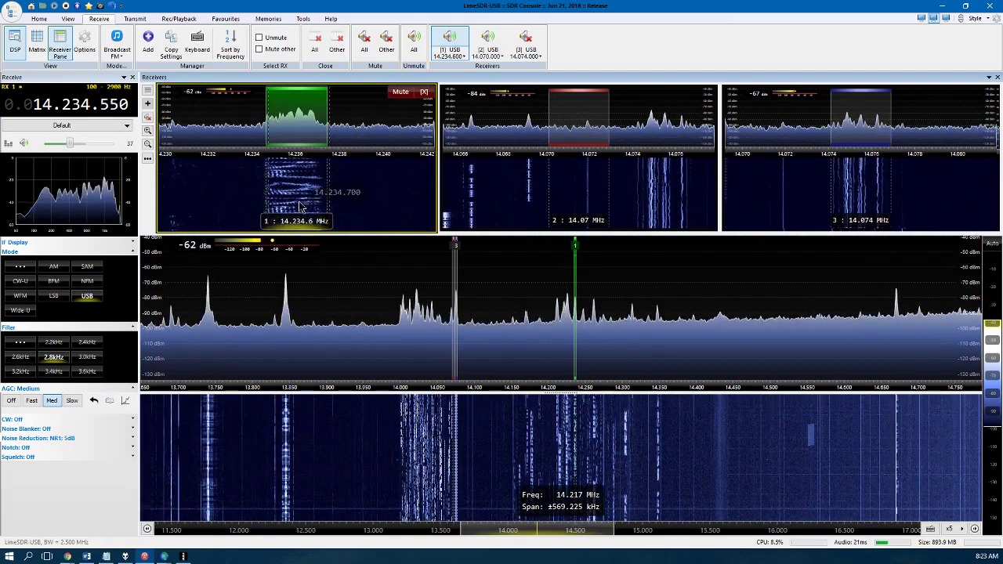
pyautogui.scroll(-1, 300, 206)
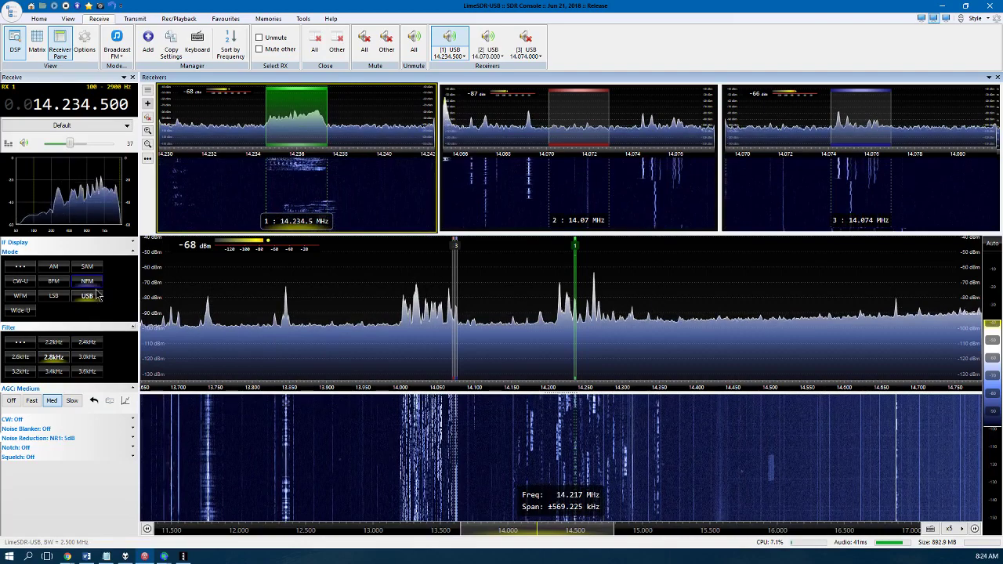
# - Try receiver 1's narrower 2.6, 2.4 and 2.2 kHz receive filters
pyautogui.click(22, 361)
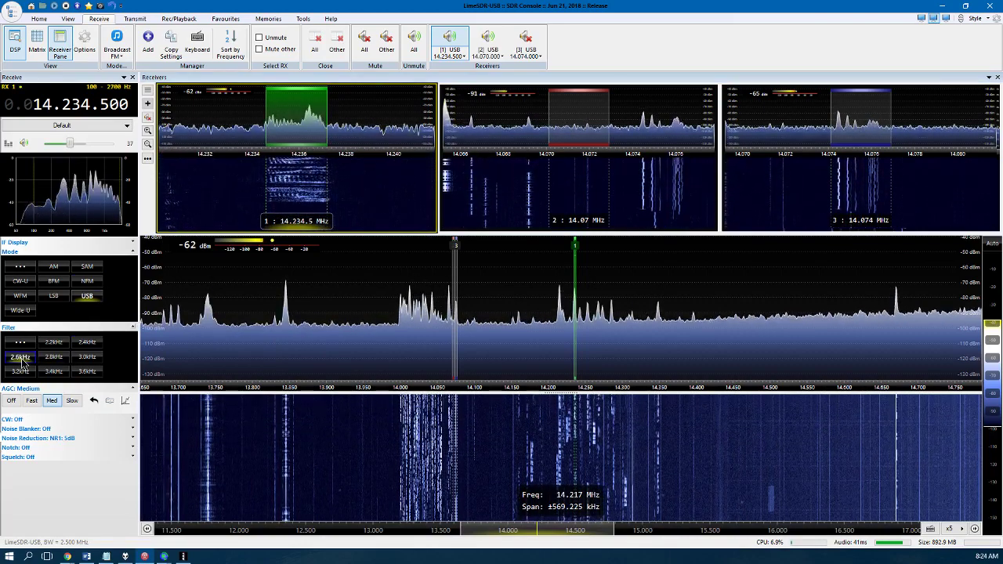
pyautogui.click(82, 348)
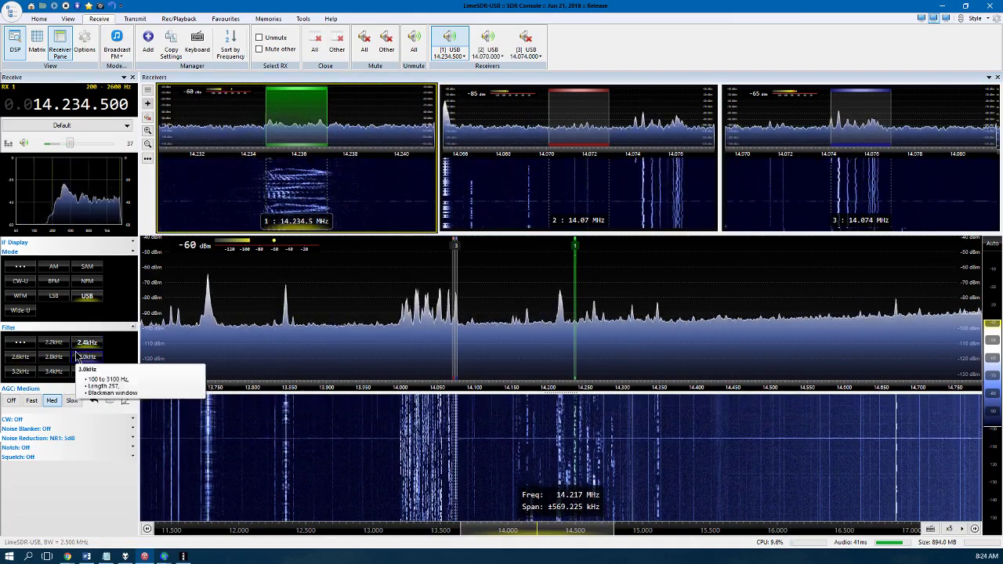
pyautogui.click(53, 342)
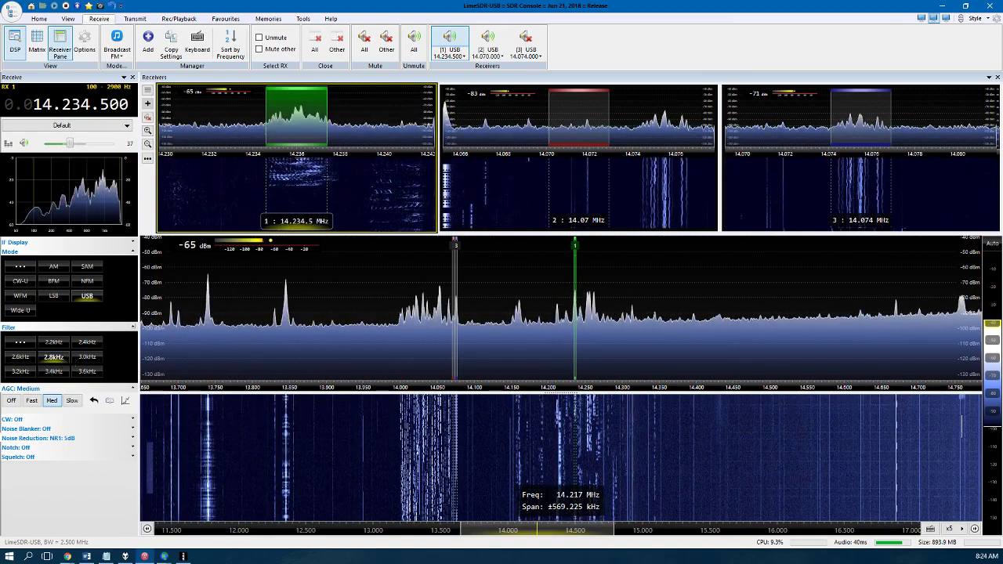
# - Mute receiver 1, leaving it on 14.234.500 MHz with the 2.8 kHz filter
pyautogui.click(400, 92)
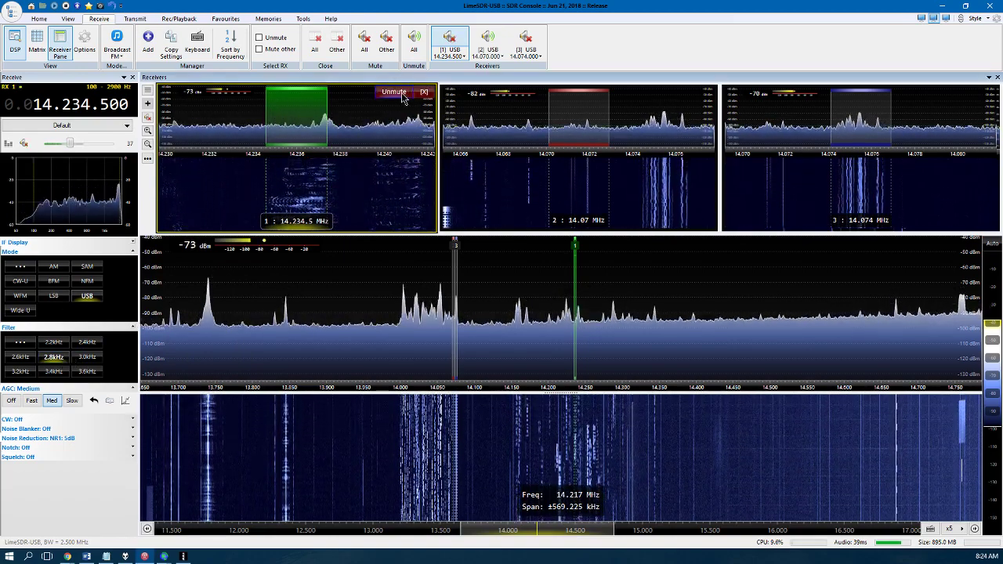